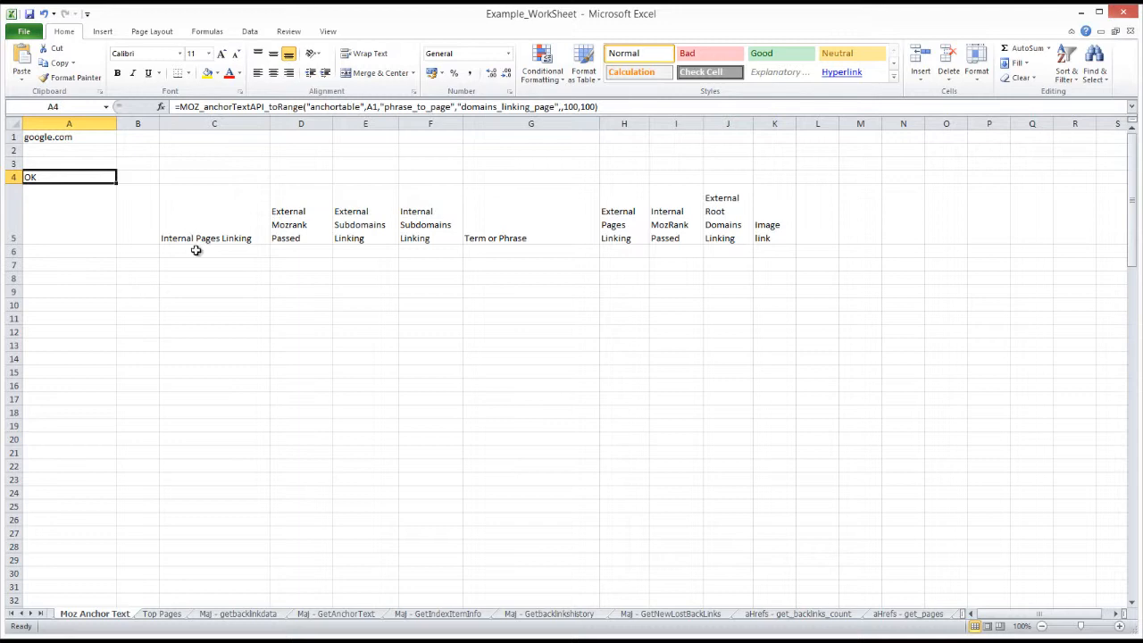
# Examine the function name, the target table argument and the A1 reference in cell A4's MOZ_anchorTextAPI_toRange formula.
pyautogui.moveTo(179, 107); pyautogui.dragTo(265, 107)
pyautogui.click(224, 107)
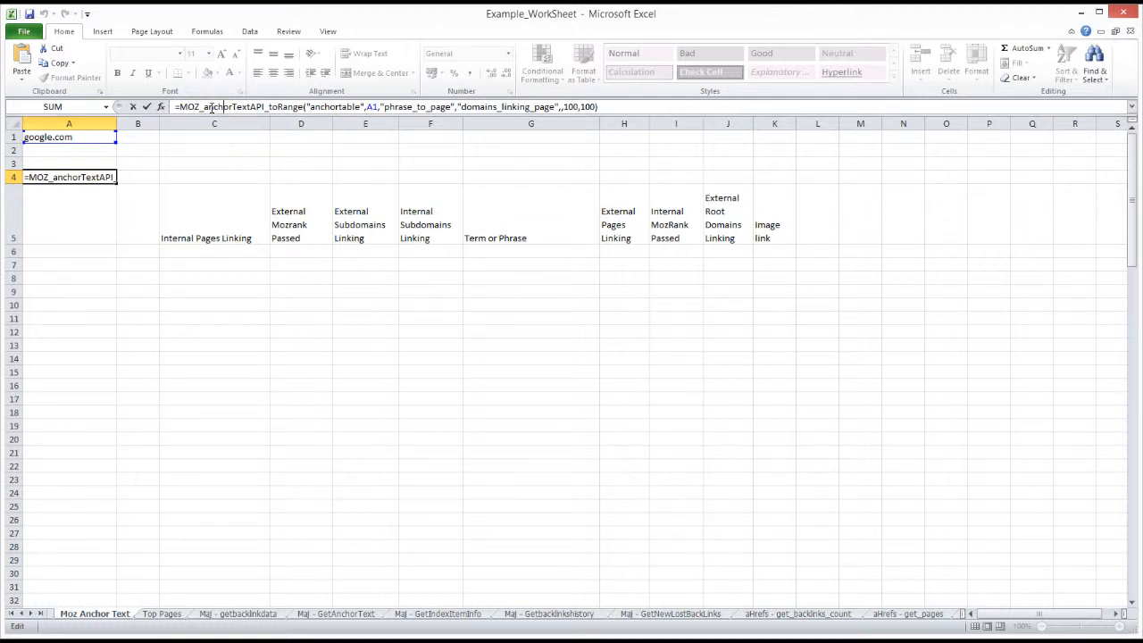
pyautogui.moveTo(204, 108); pyautogui.dragTo(300, 107)
pyautogui.click(269, 107)
pyautogui.click(311, 107)
pyautogui.moveTo(311, 107); pyautogui.dragTo(377, 107)
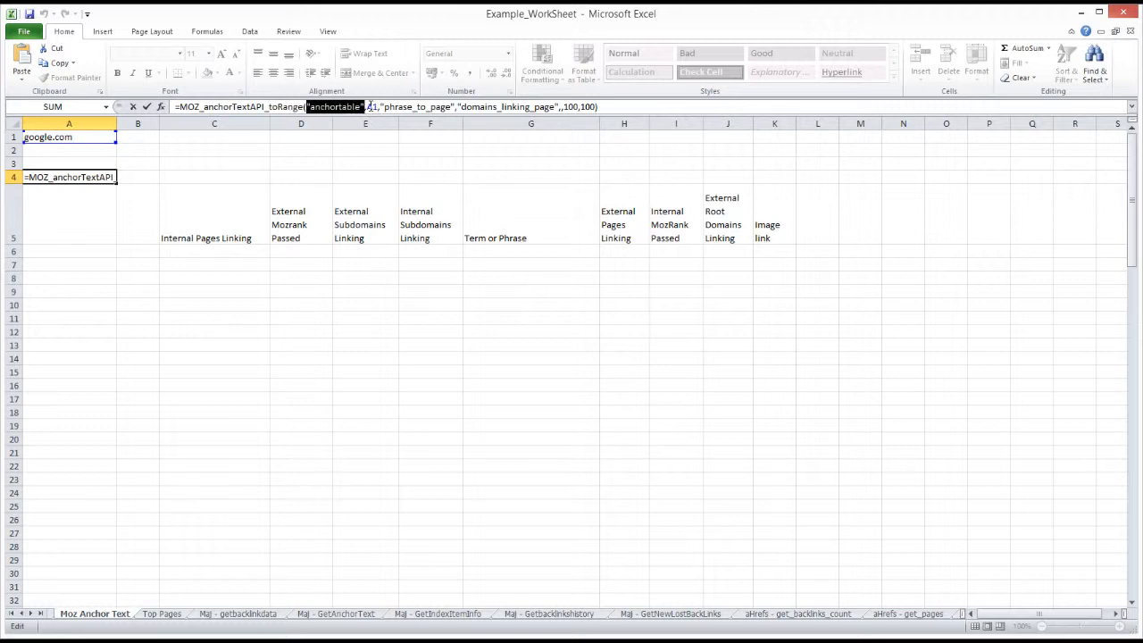
pyautogui.doubleClick(371, 107)
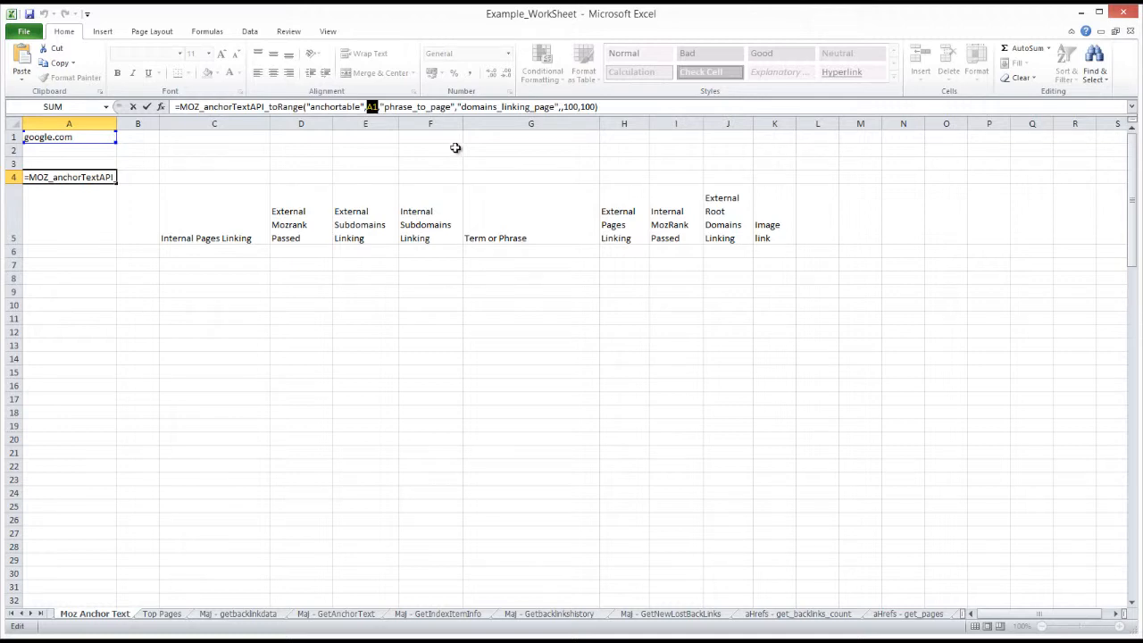
# Examine the scope, sort and limit arguments of cell A4's formula, and leave the formula as it is.
pyautogui.click(486, 107)
pyautogui.moveTo(460, 106); pyautogui.dragTo(597, 107)
pyautogui.click(579, 106)
pyautogui.click(610, 107)
pyautogui.moveTo(563, 107); pyautogui.dragTo(576, 107)
pyautogui.click(563, 107)
pyautogui.moveTo(563, 107); pyautogui.dragTo(577, 107)
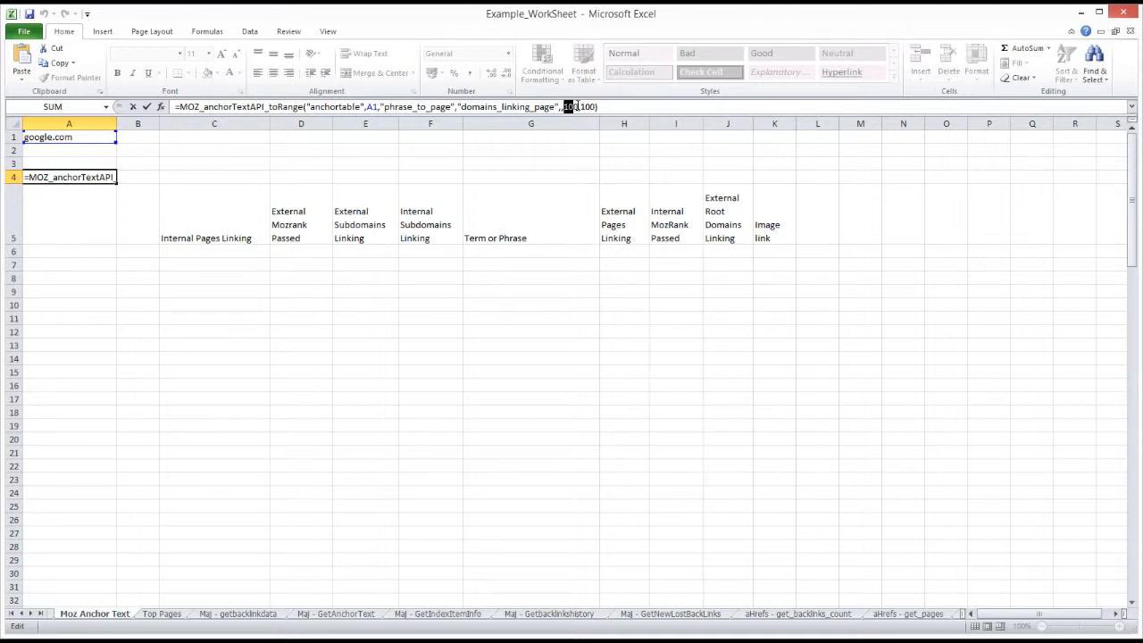
pyautogui.click(585, 107)
pyautogui.click(597, 107)
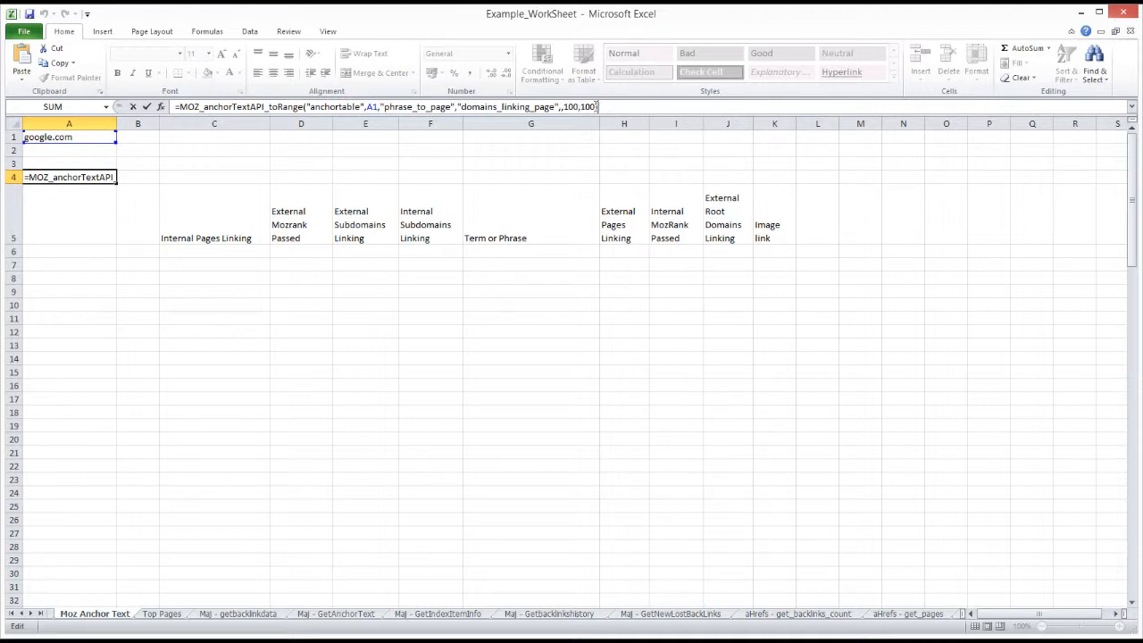
pyautogui.doubleClick(572, 107)
pyautogui.click(608, 107)
pyautogui.press('Return')
# Create a one-cell table at C8 without marking it as having headers.
pyautogui.click(101, 177)
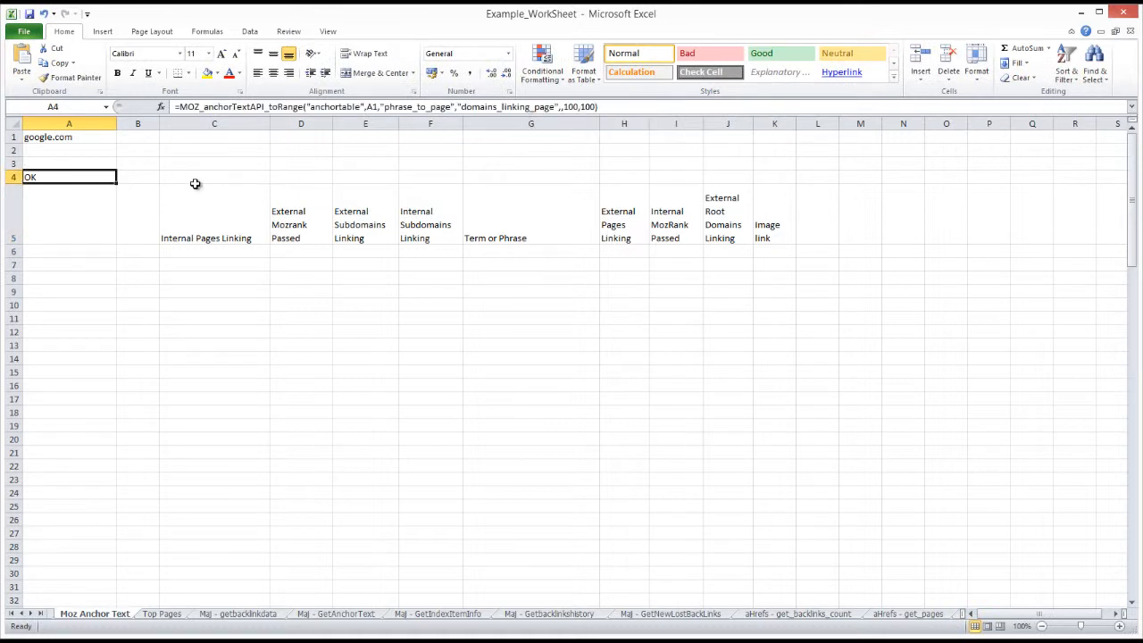
pyautogui.click(188, 277)
pyautogui.click(75, 177)
pyautogui.click(208, 279)
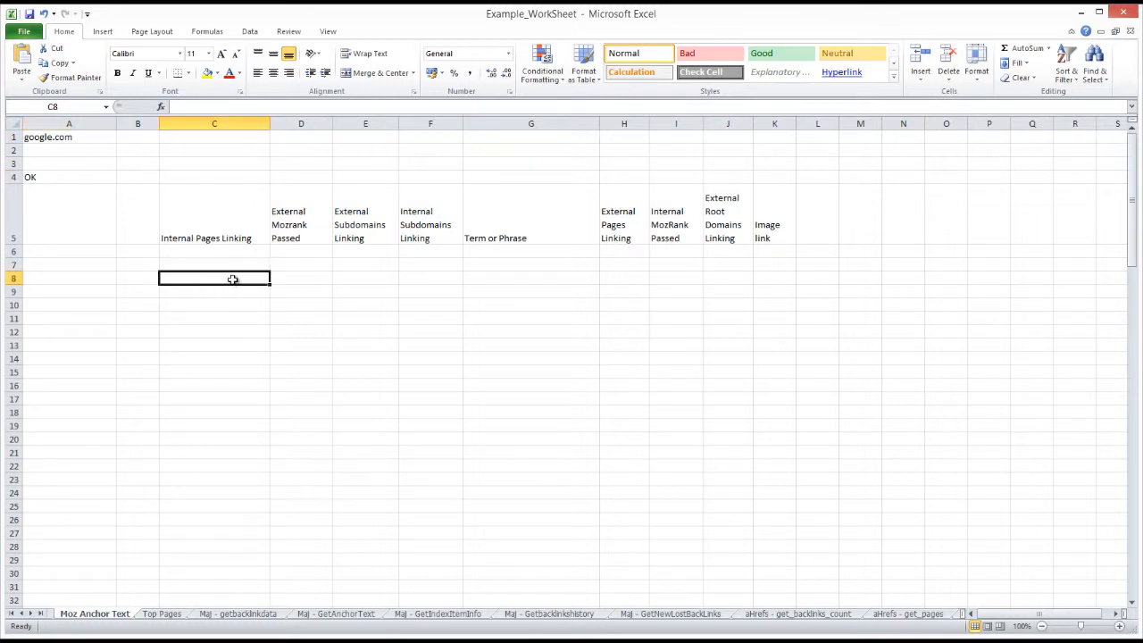
pyautogui.hotkey('ctrl', 't')
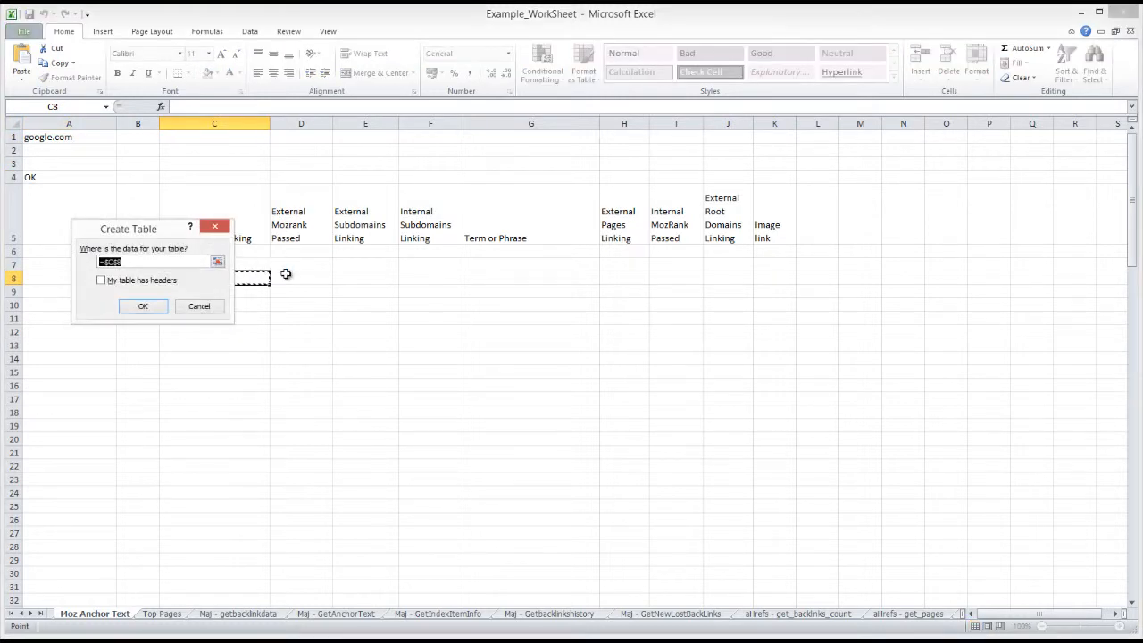
pyautogui.click(148, 307)
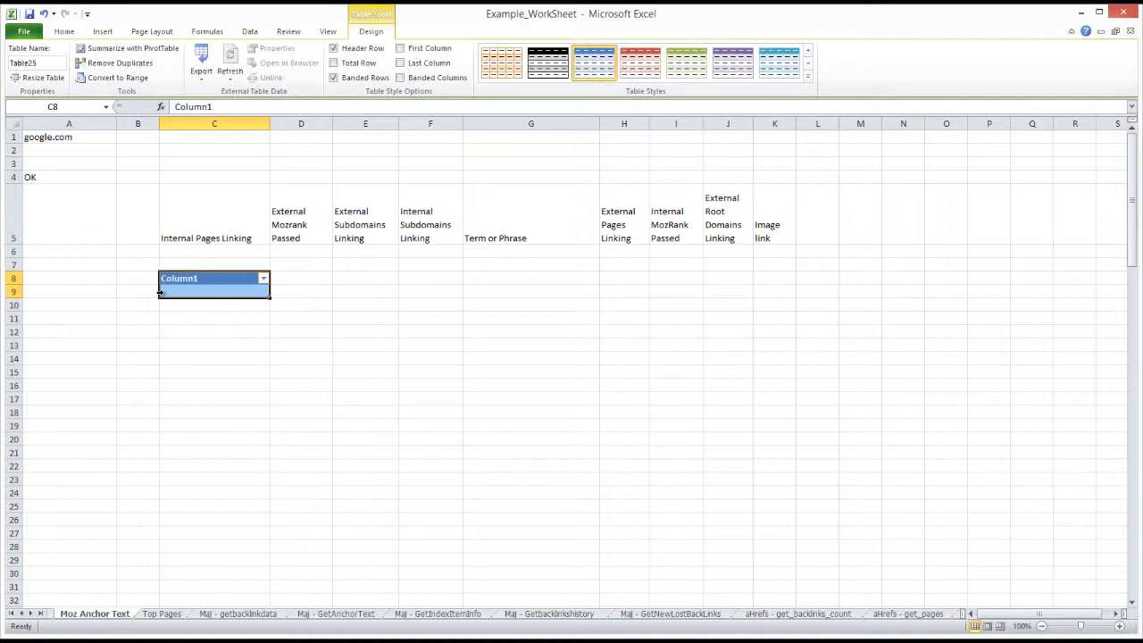
# Name the new table anchortable.
pyautogui.click(51, 62)
pyautogui.write('anch')
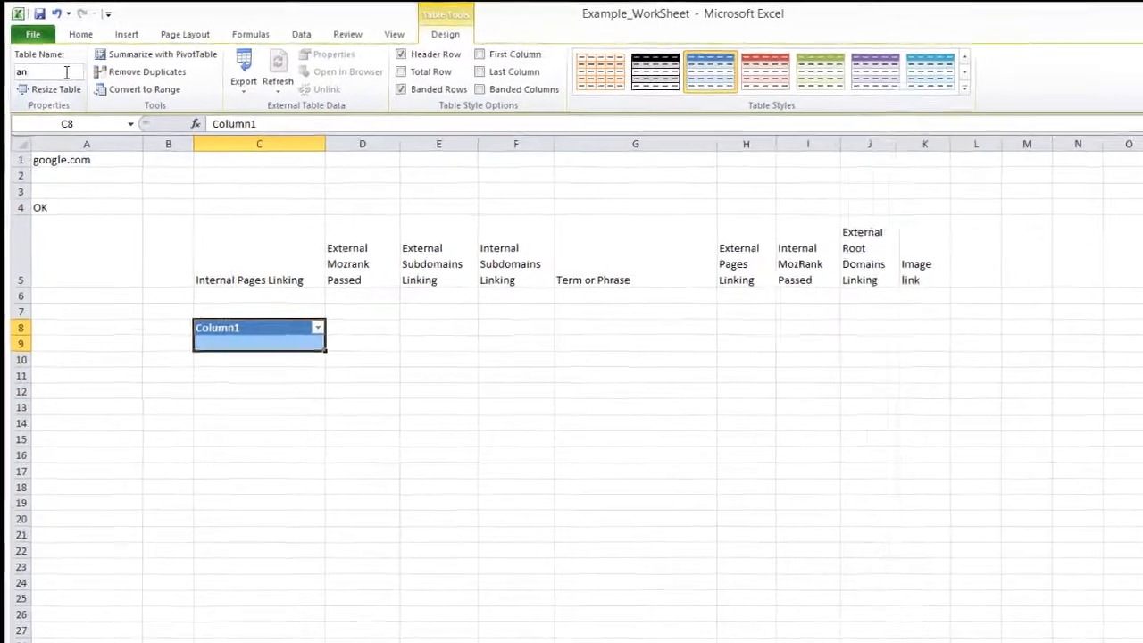
pyautogui.write('ortable')
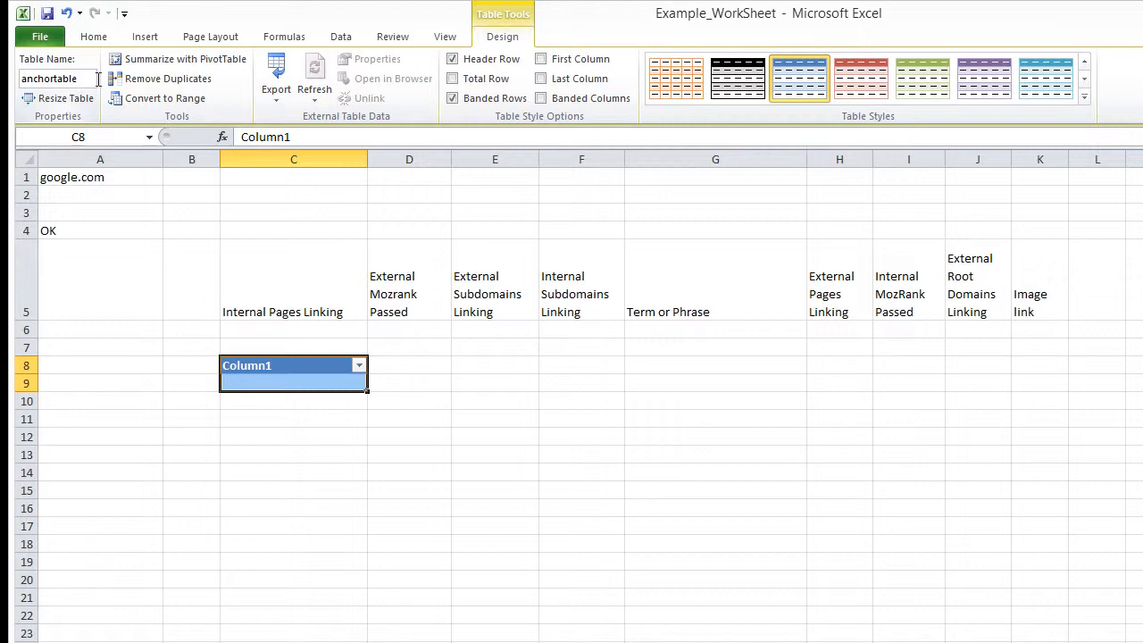
# Re-run the MOZ_anchorTextAPI_toRange formula in cell A4 to fill the anchortable table.
pyautogui.click(93, 234)
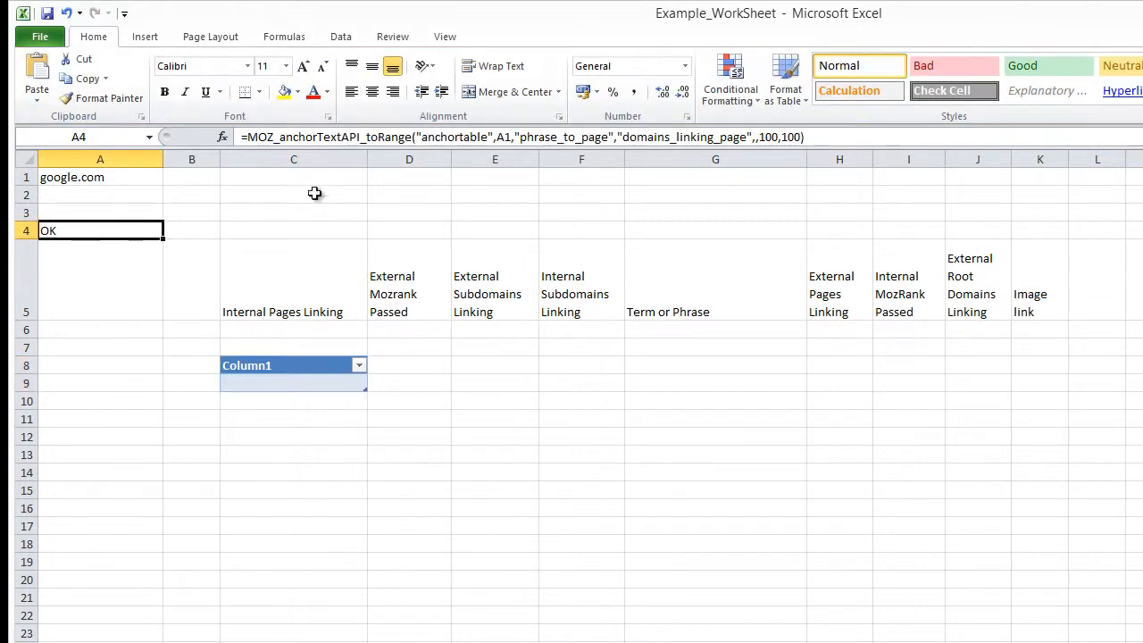
pyautogui.click(822, 138)
pyautogui.press('Return')
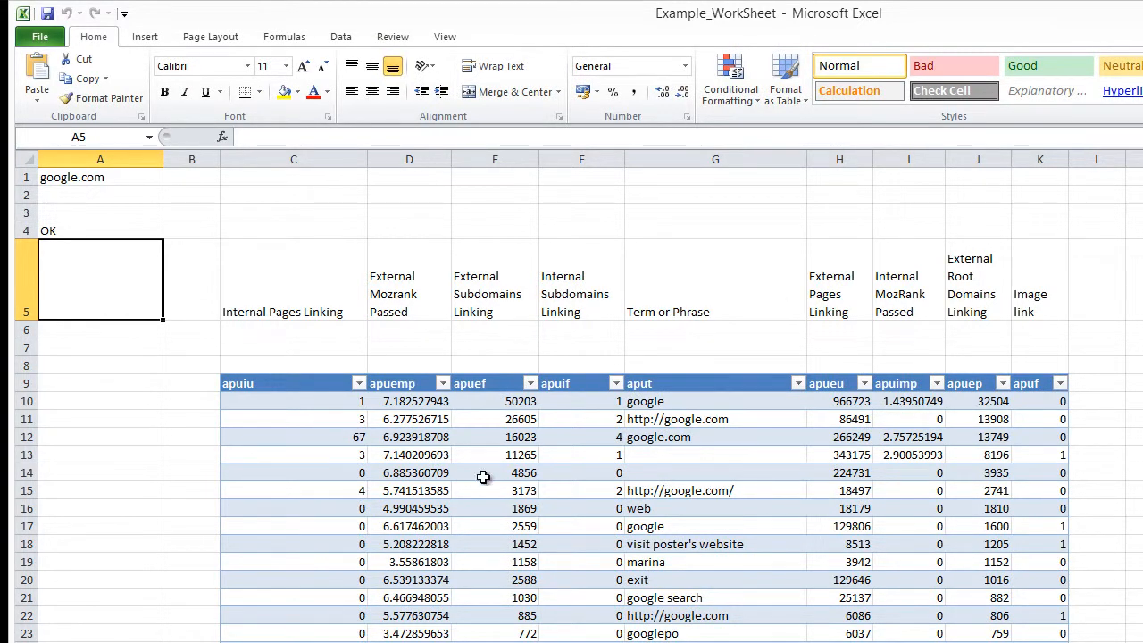
# Examine the anchor text terms returned in the aput column of the table.
pyautogui.click(825, 375)
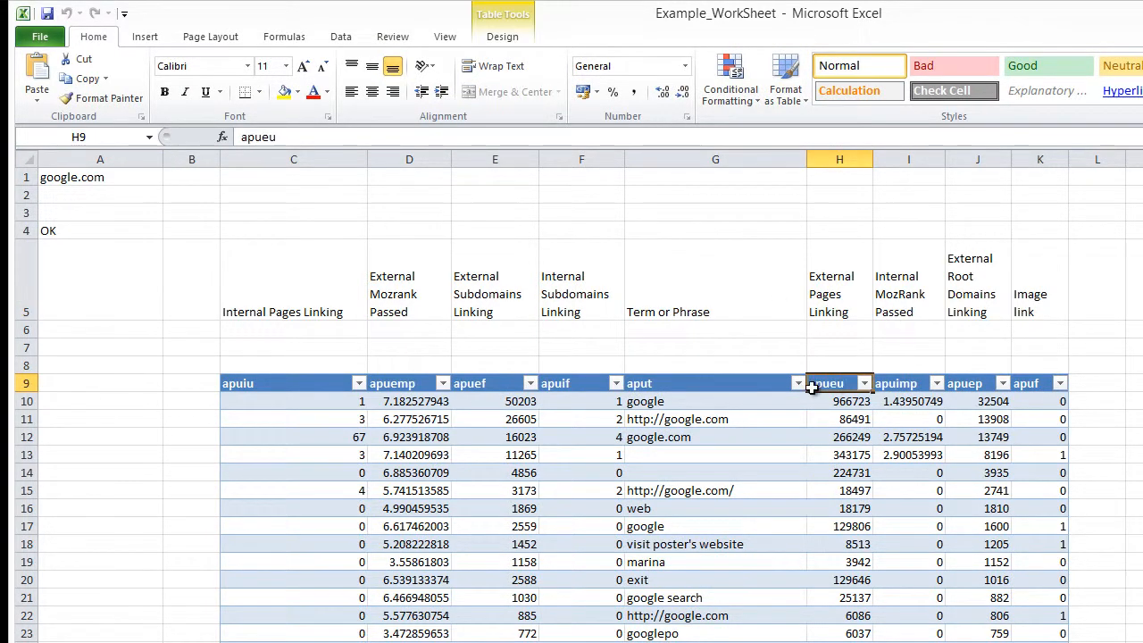
pyautogui.click(696, 391)
pyautogui.click(661, 407)
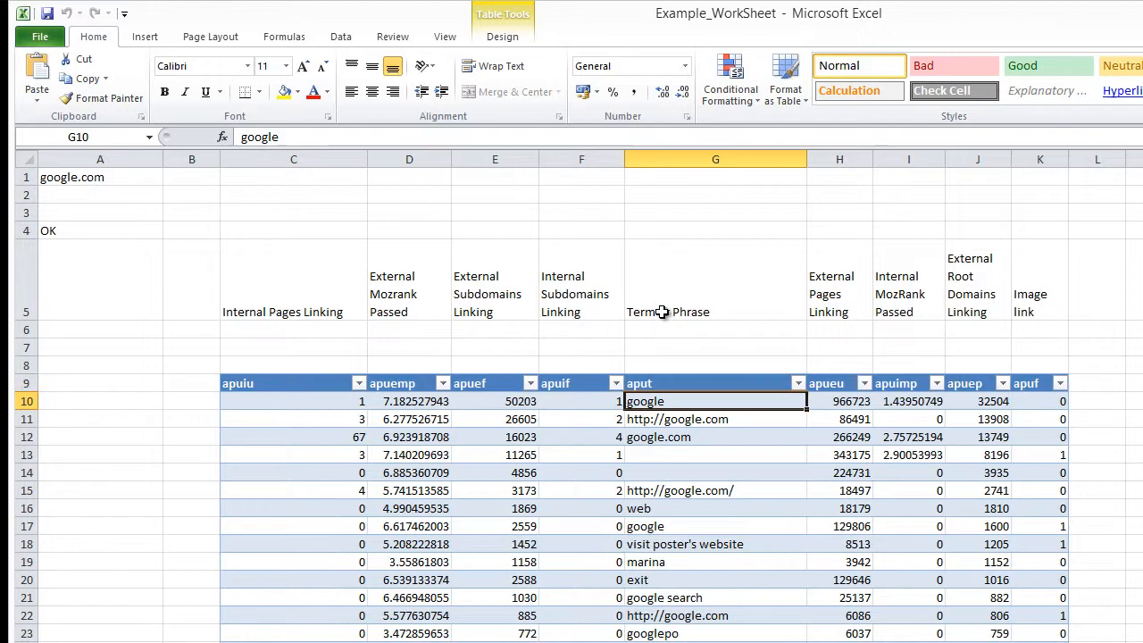
pyautogui.click(665, 438)
pyautogui.click(681, 491)
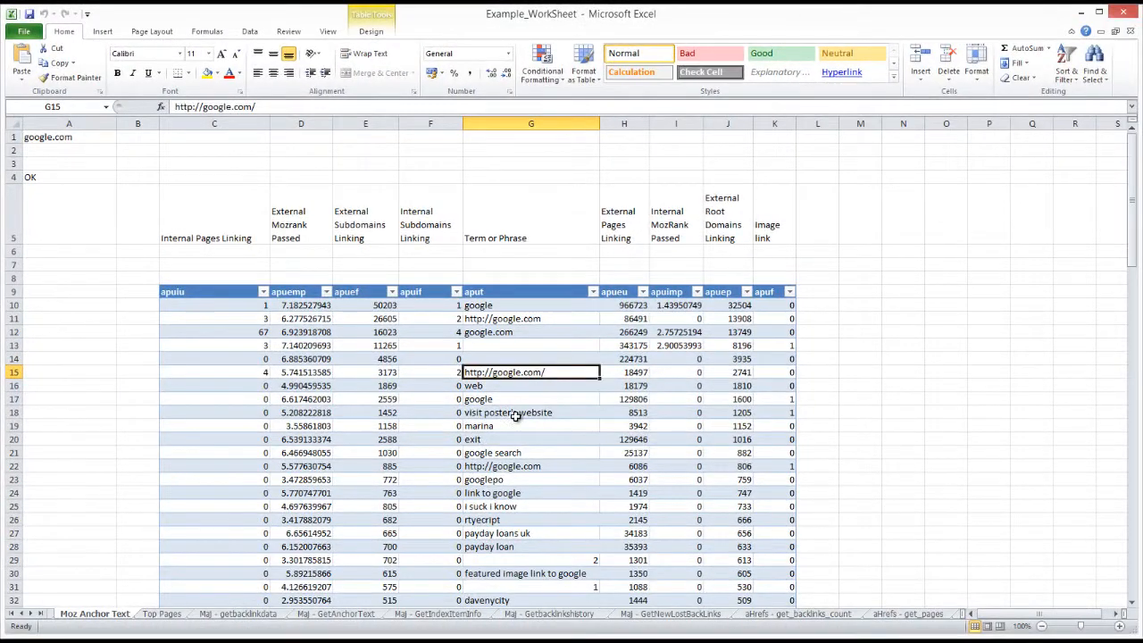
pyautogui.scroll(-4, 672, 528)
pyautogui.scroll(4, 514, 432)
pyautogui.scroll(-2, 525, 491)
pyautogui.click(523, 418)
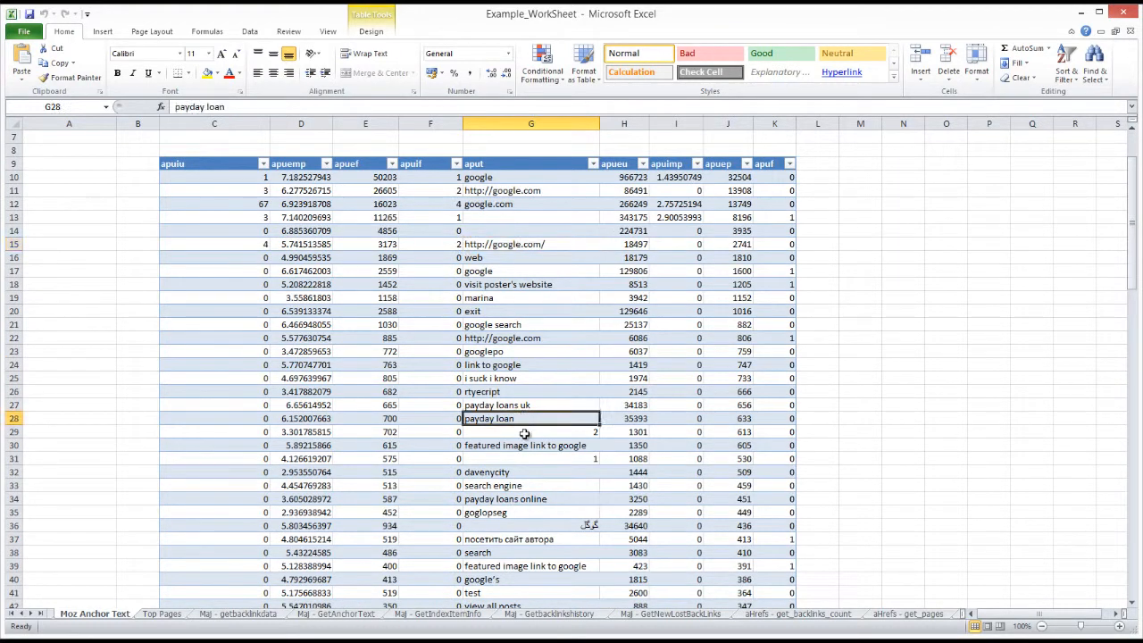
pyautogui.scroll(2, 489, 496)
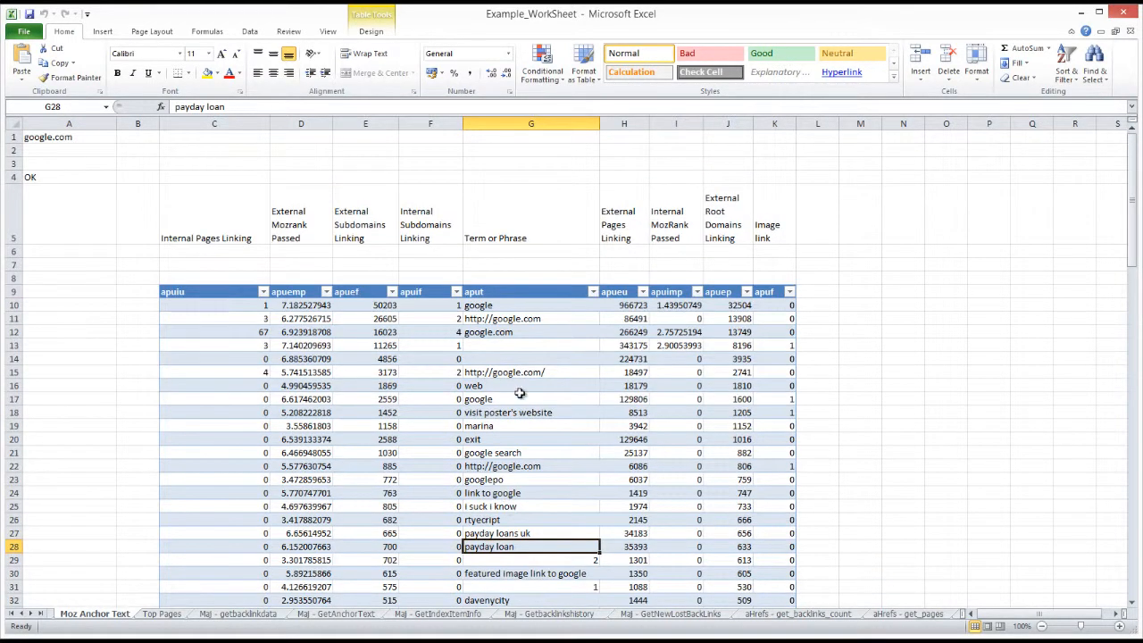
# Compare the table's header codes from apueu back to apuiu with the descriptive labels in row 5.
pyautogui.click(624, 235)
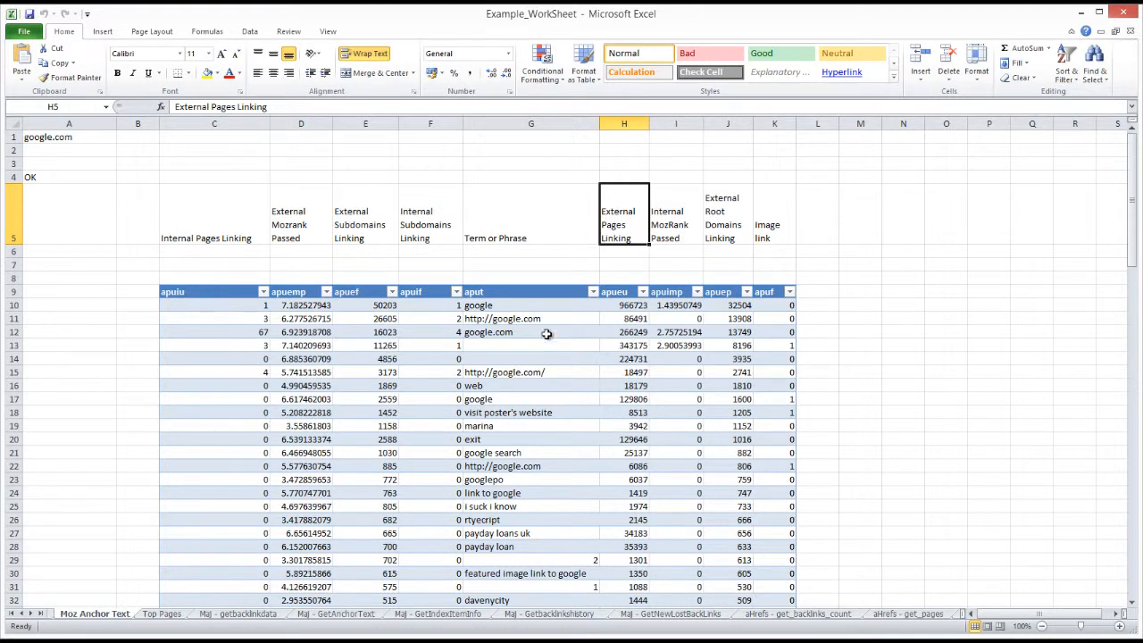
pyautogui.click(622, 297)
pyautogui.click(527, 293)
pyautogui.click(418, 291)
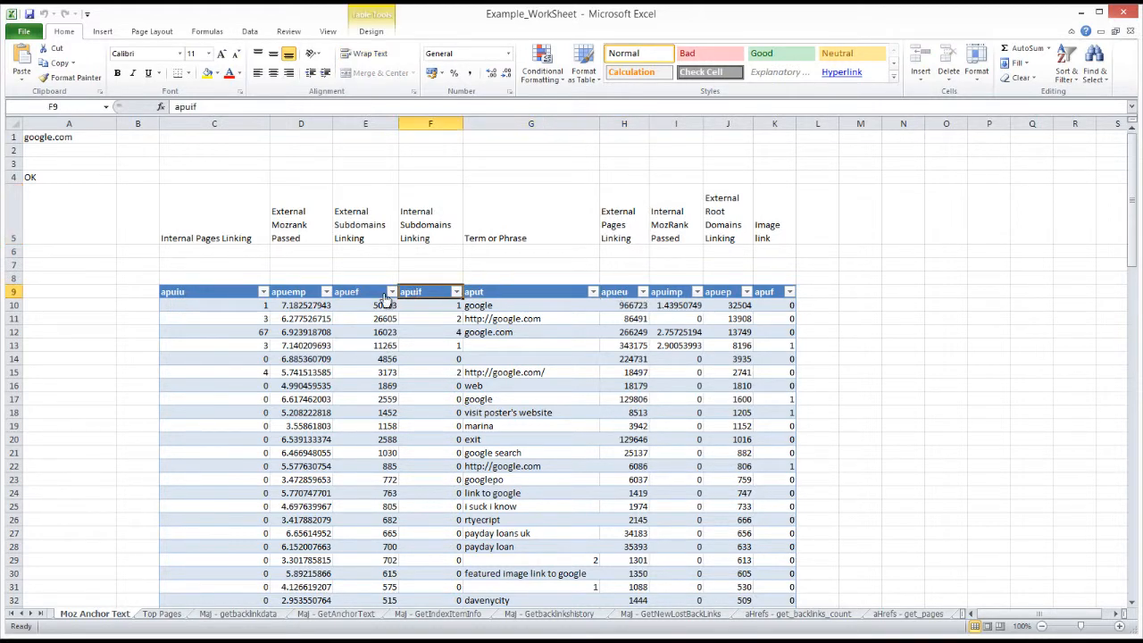
pyautogui.click(355, 293)
pyautogui.click(300, 293)
pyautogui.click(222, 292)
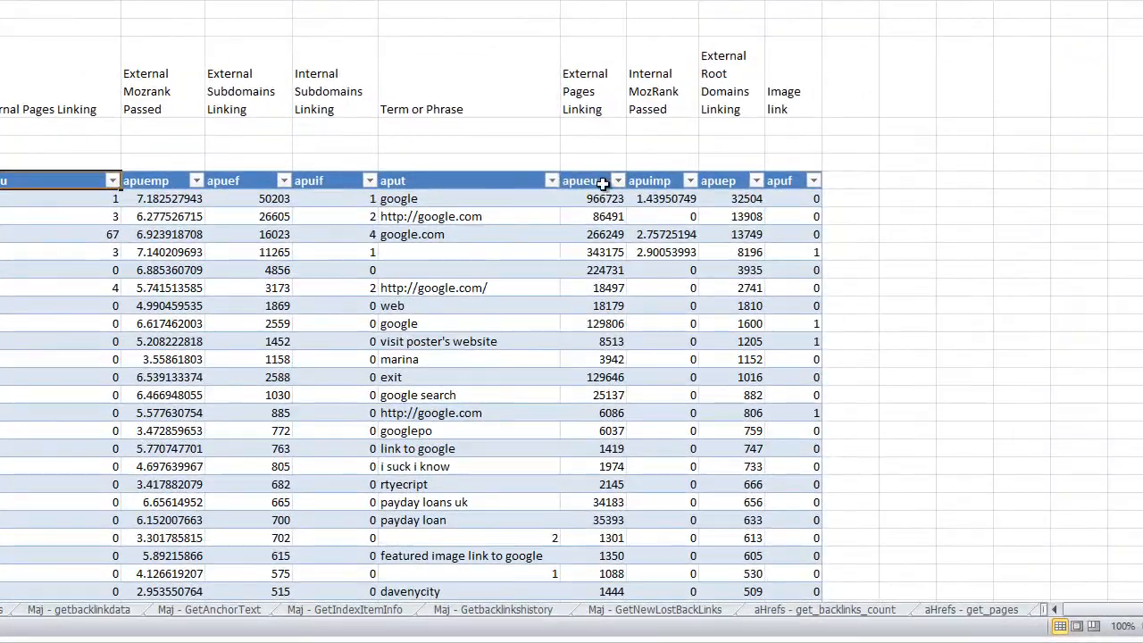
# Examine the External Pages Linking, Internal MozRank Passed and Image link values against their labels in row 5.
pyautogui.click(601, 199)
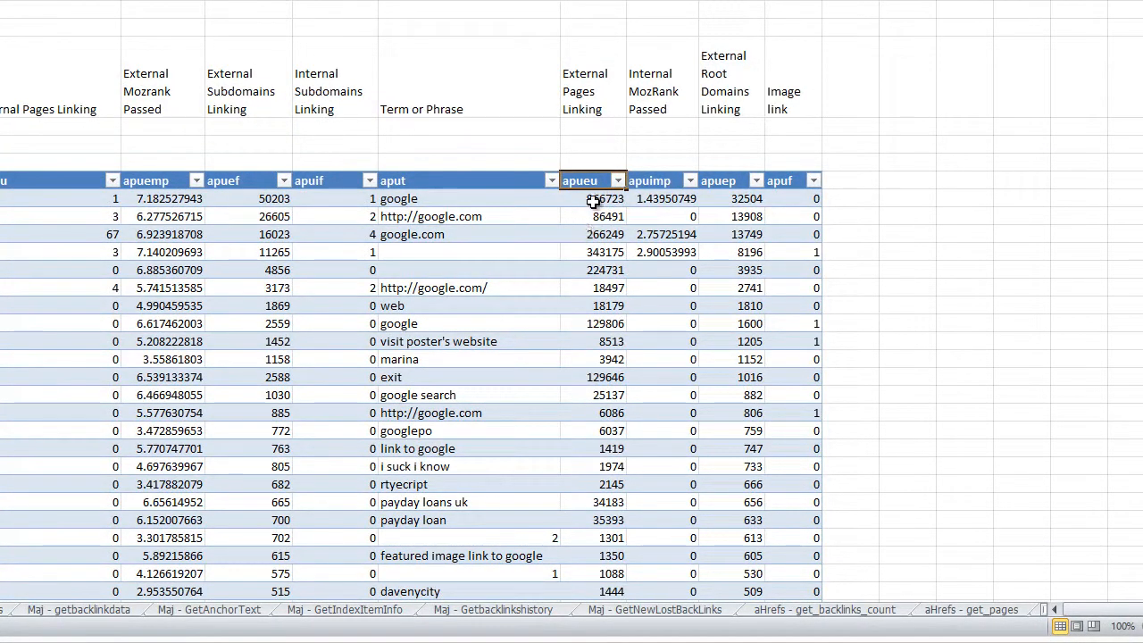
pyautogui.click(592, 98)
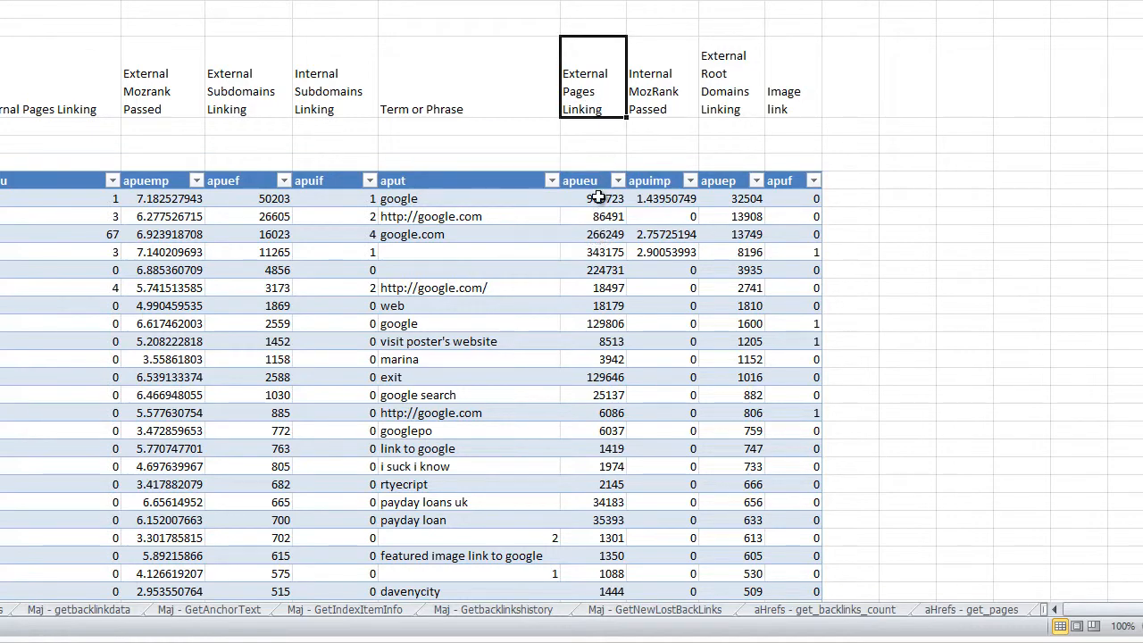
pyautogui.click(589, 203)
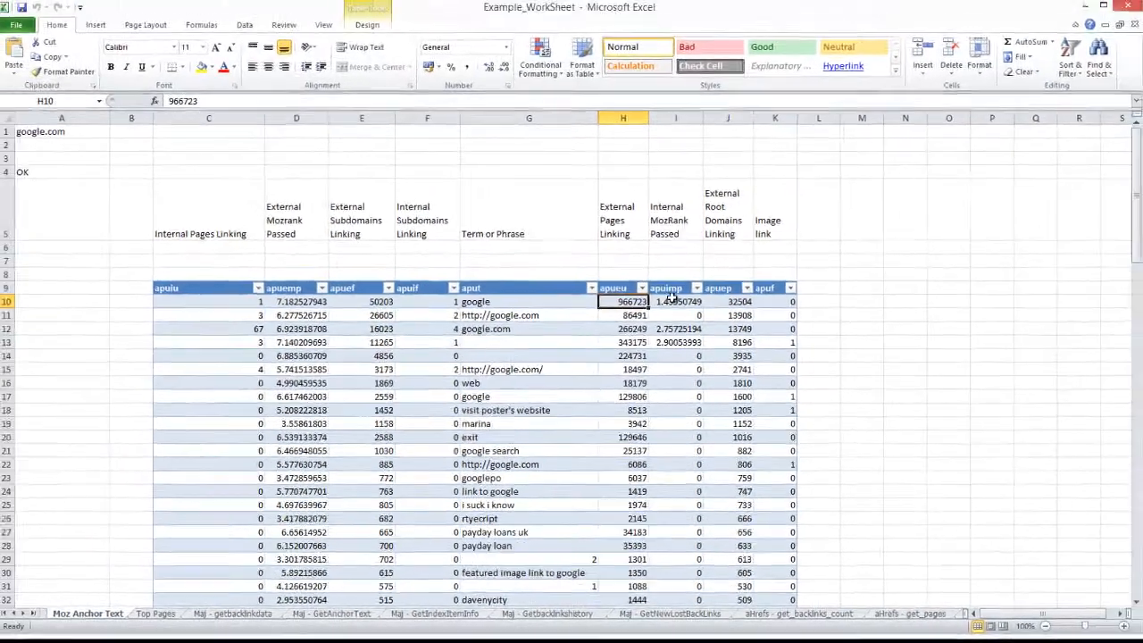
pyautogui.click(661, 198)
pyautogui.click(663, 103)
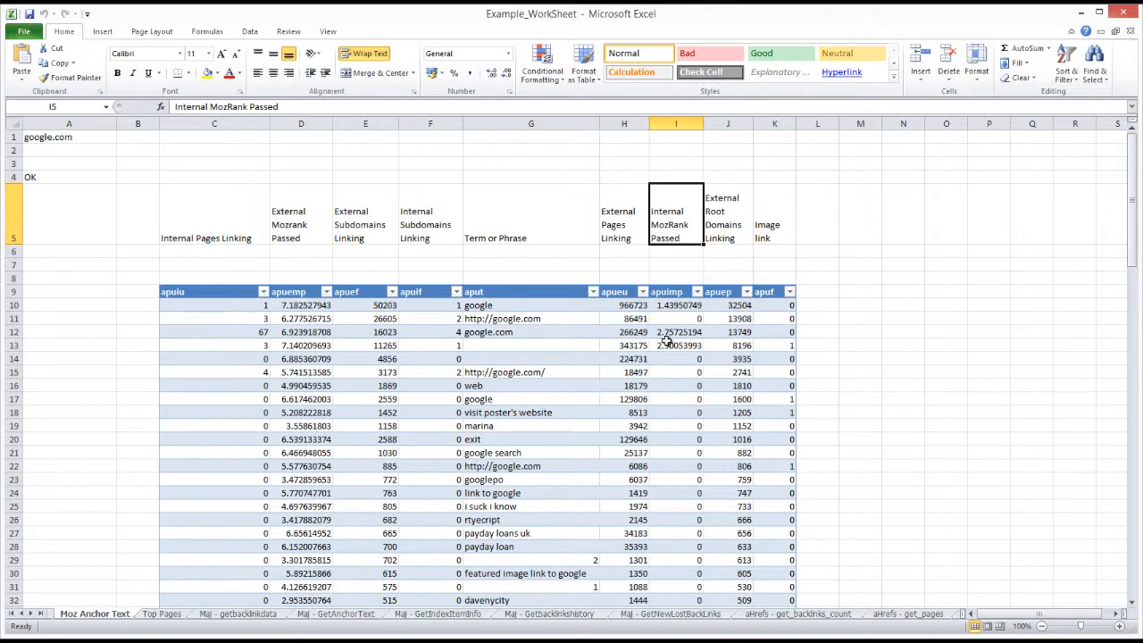
pyautogui.click(775, 308)
pyautogui.click(770, 399)
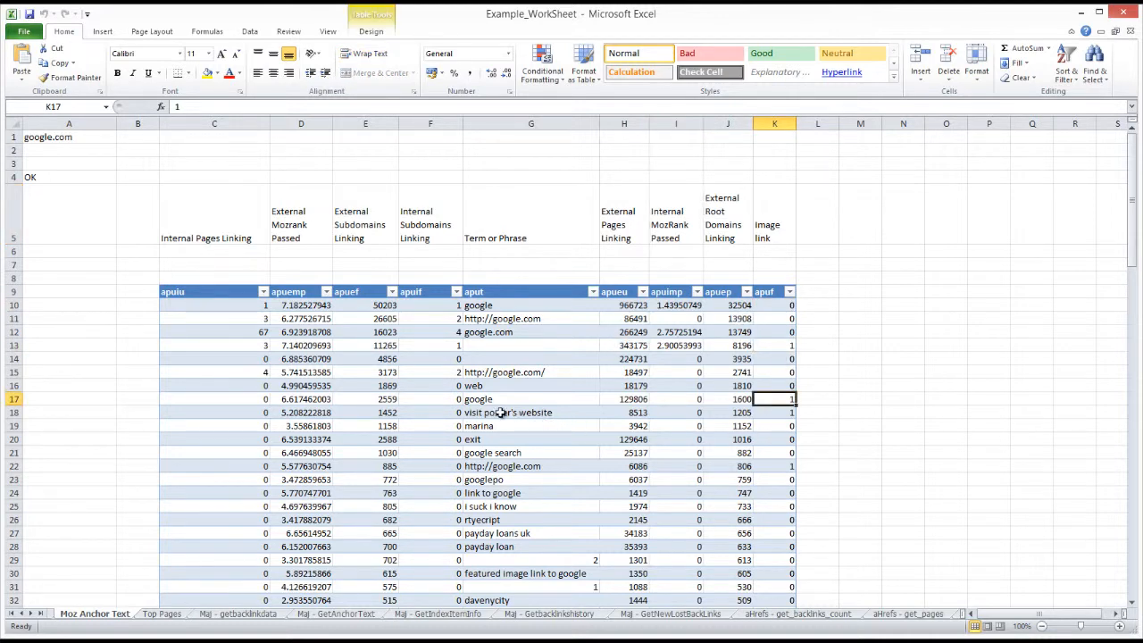
pyautogui.click(429, 343)
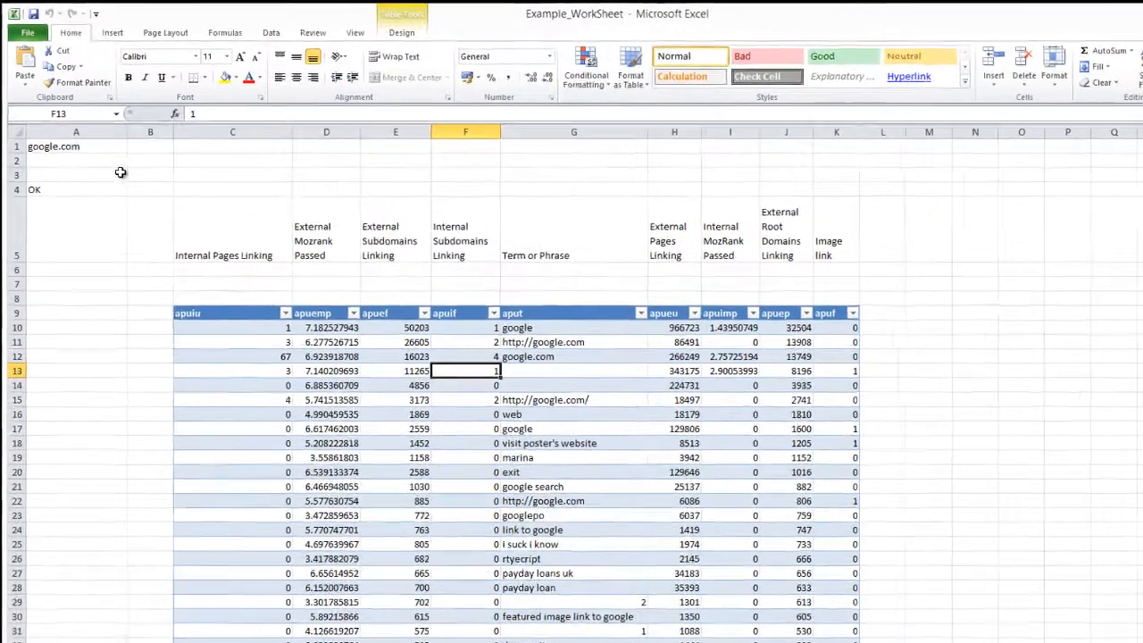
# Check the A1 domain reference in cell A4's anchor text formula and re-enter the formula unchanged.
pyautogui.click(89, 137)
pyautogui.click(86, 230)
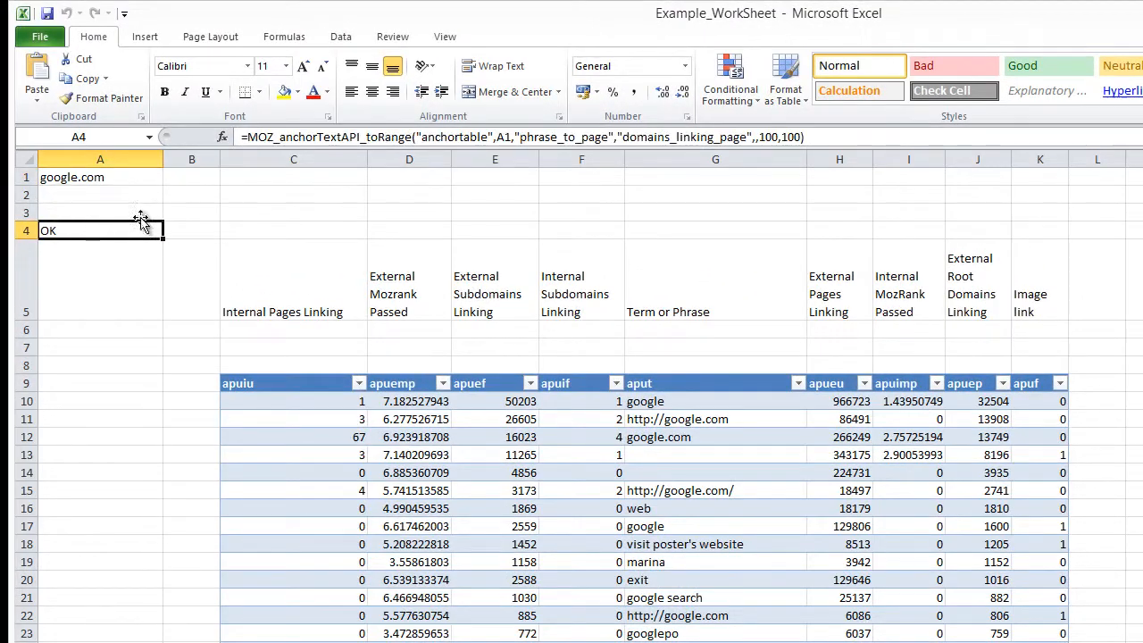
pyautogui.click(503, 136)
pyautogui.doubleClick(503, 136)
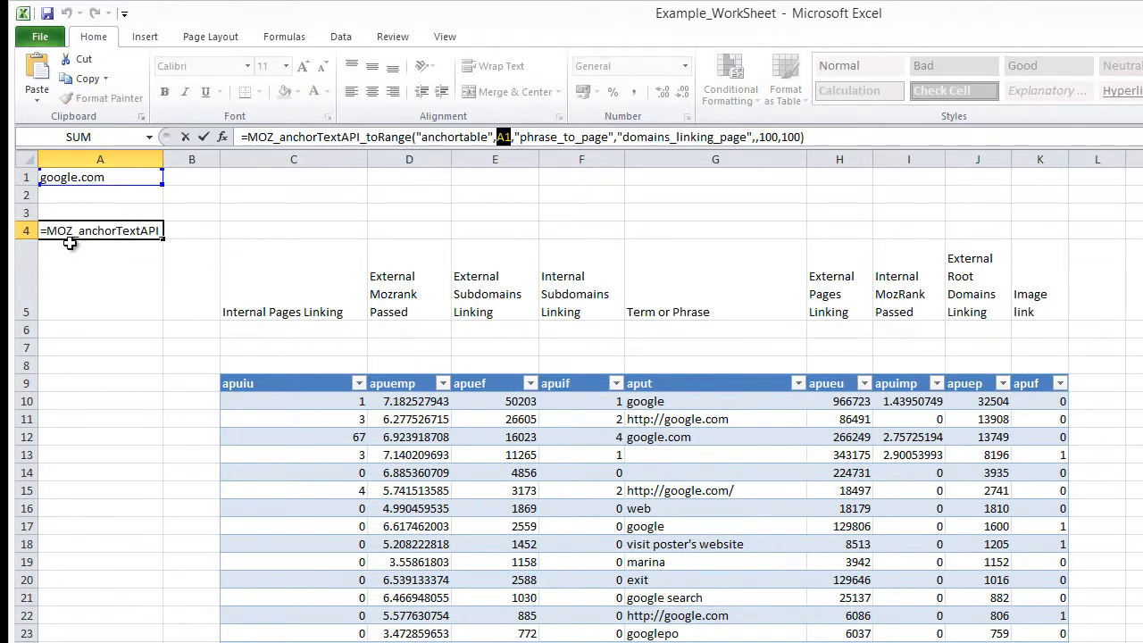
pyautogui.hotkey('ctrl', 'Return')
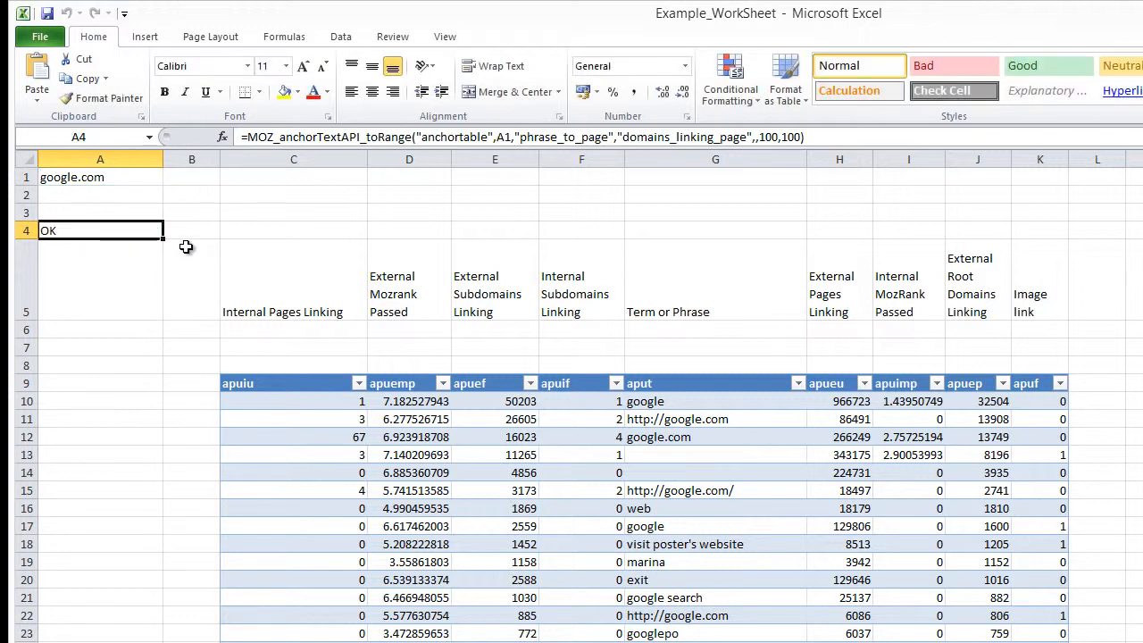
# Replace the domain in cell A1 with seogadget.com to refresh the anchor text table.
pyautogui.click(45, 176)
pyautogui.moveTo(342, 140); pyautogui.dragTo(236, 136)
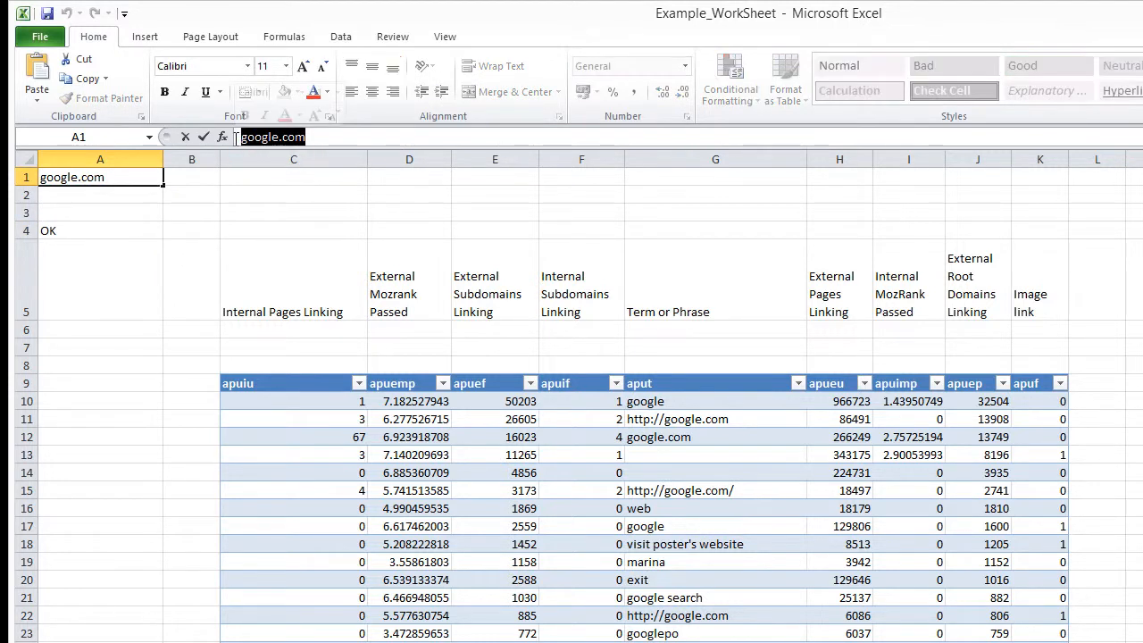
pyautogui.write('seogadget')
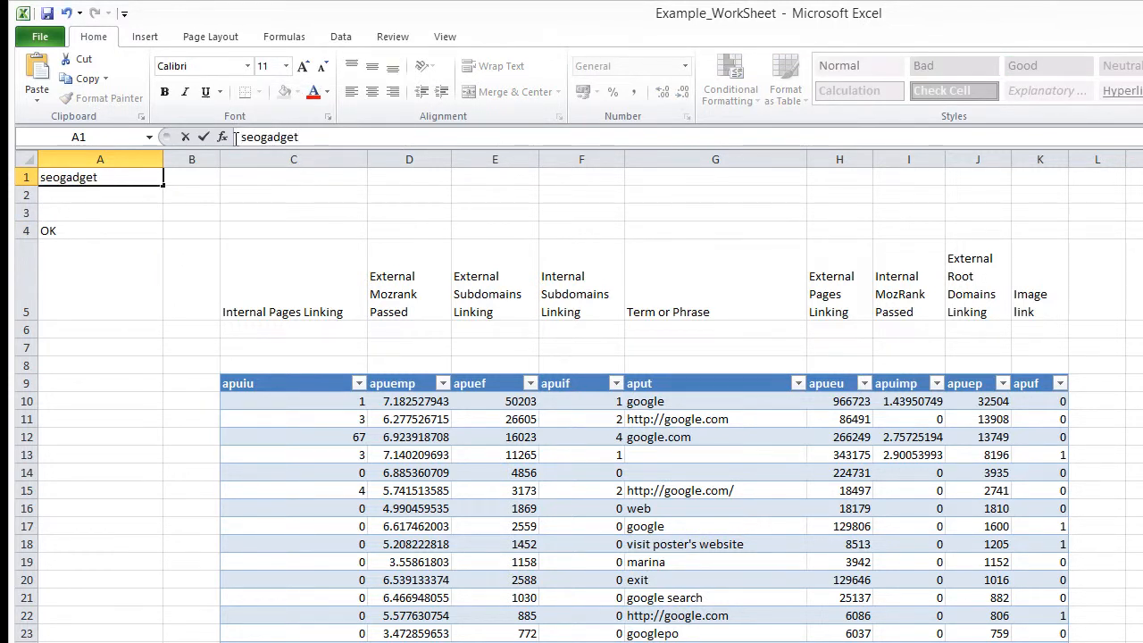
pyautogui.write('.com')
pyautogui.press('Return')
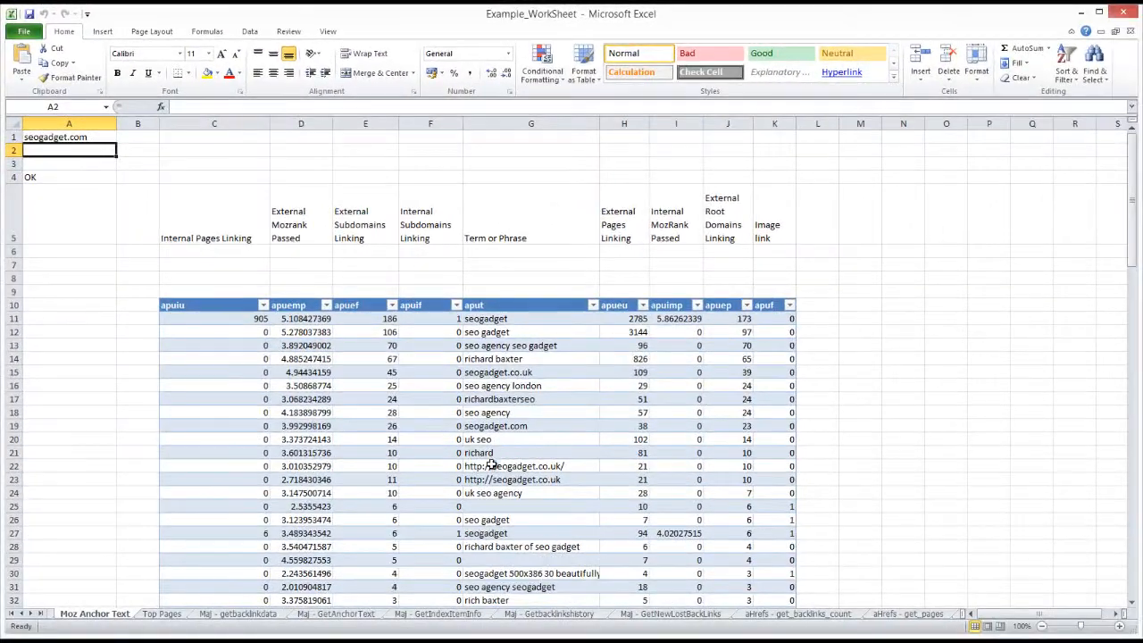
# Look through the refreshed anchor text results for seogadget.com.
pyautogui.scroll(-2, 475, 496)
pyautogui.click(519, 430)
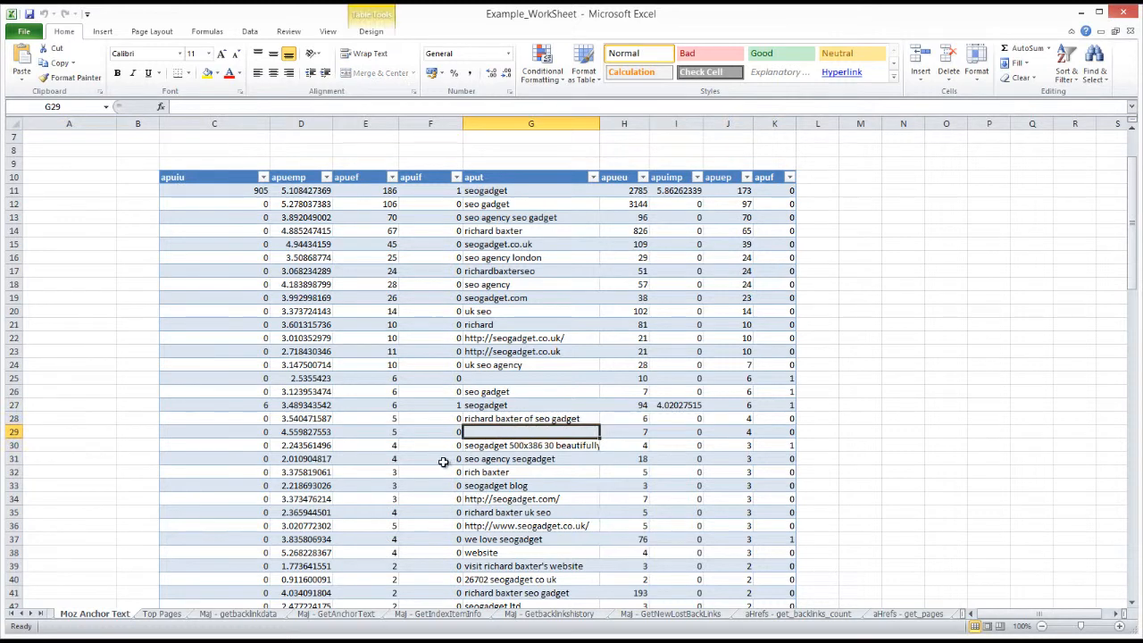
pyautogui.scroll(2, 443, 462)
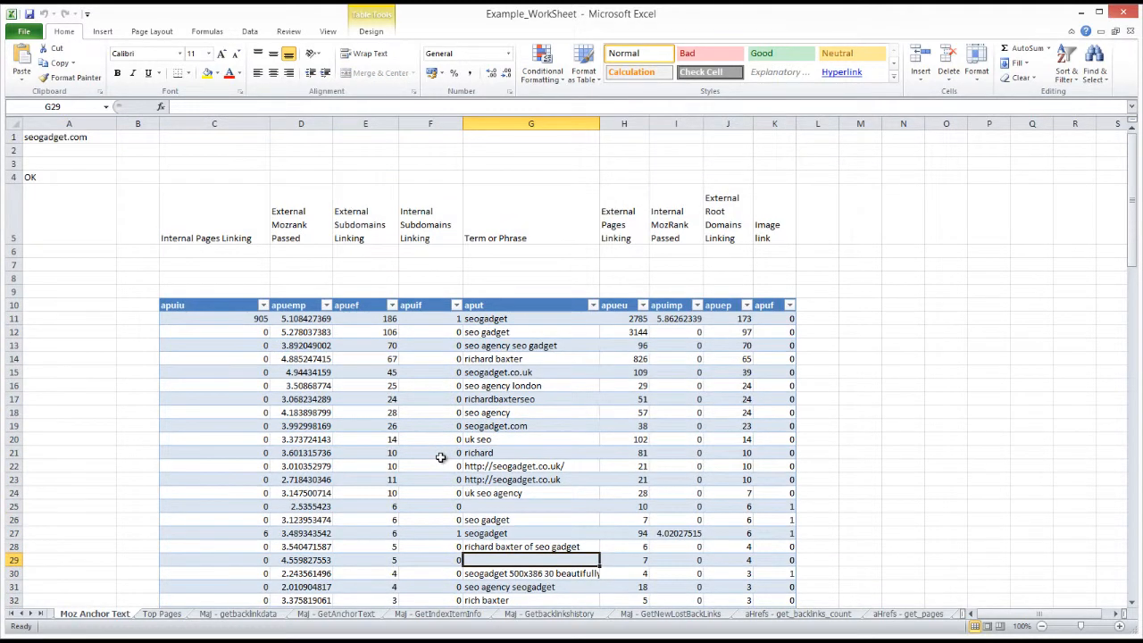